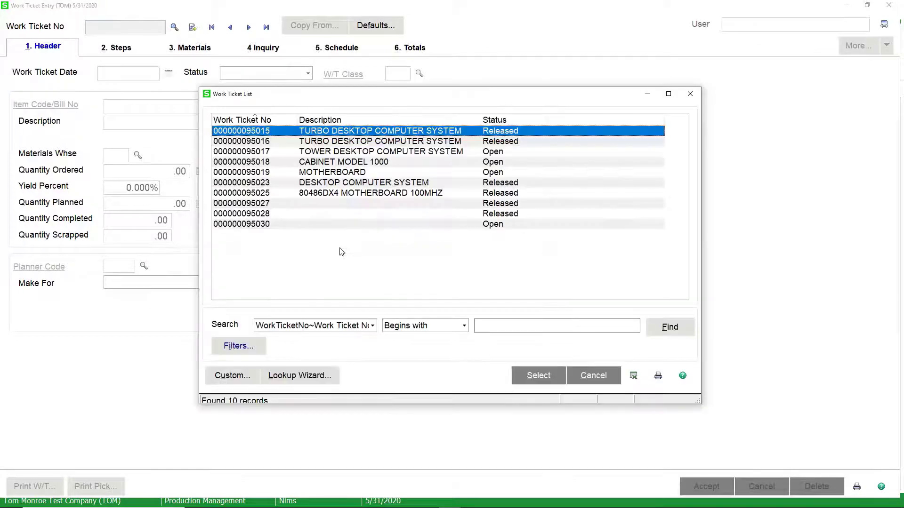
double_click(333, 186)
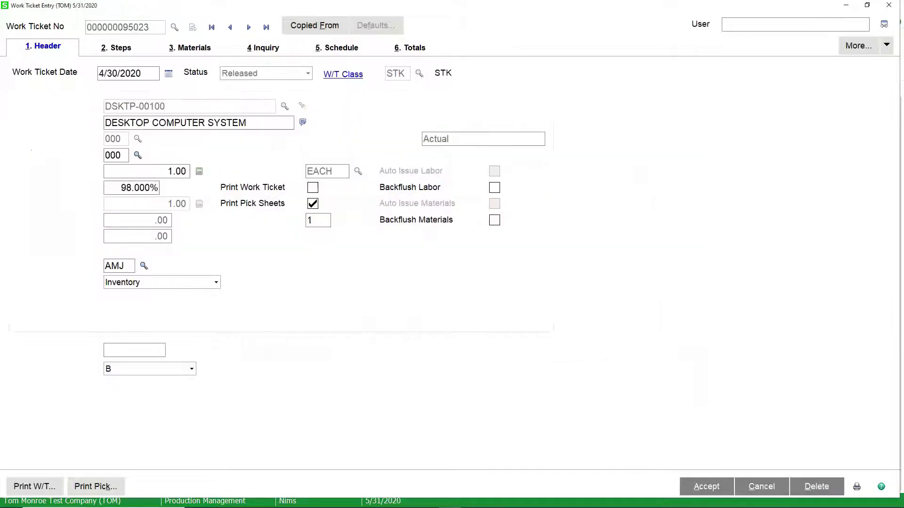
click(206, 49)
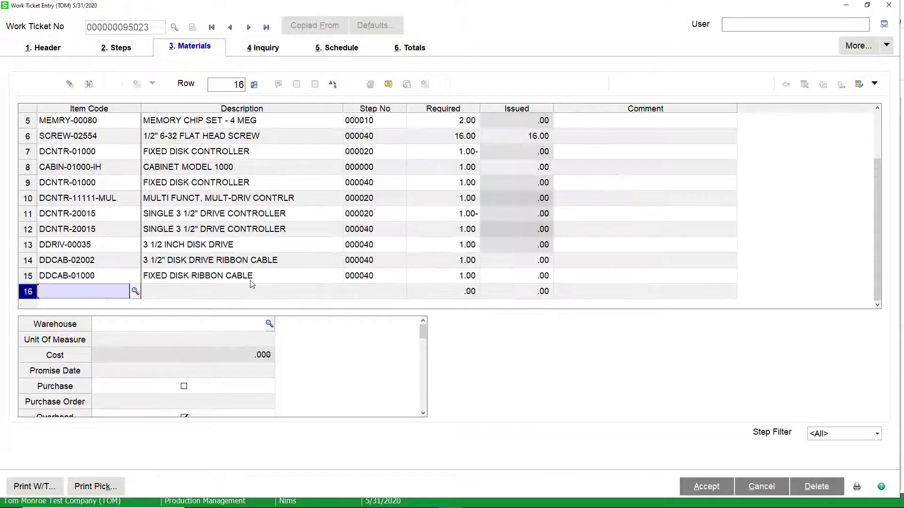
click(126, 278)
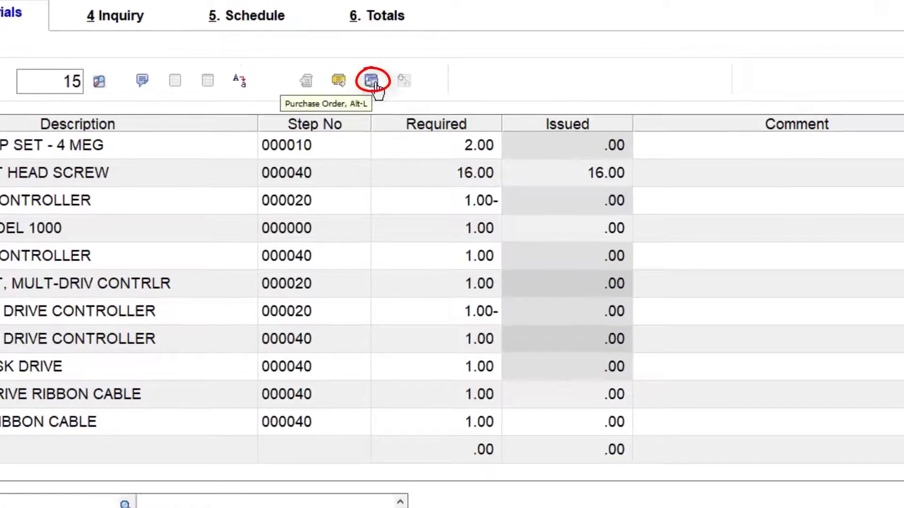
Start a purchase order for the line with the next PO number and vendor UNITED COMPUTERS
click(372, 81)
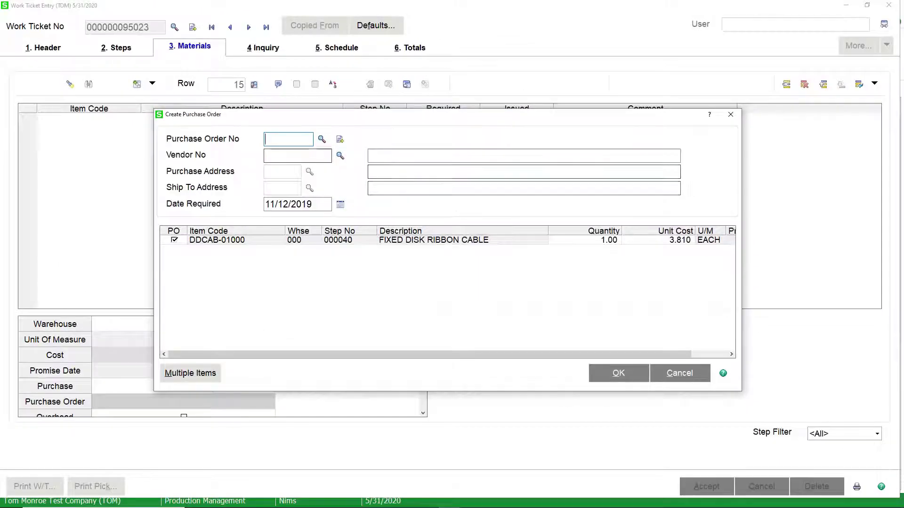
click(339, 140)
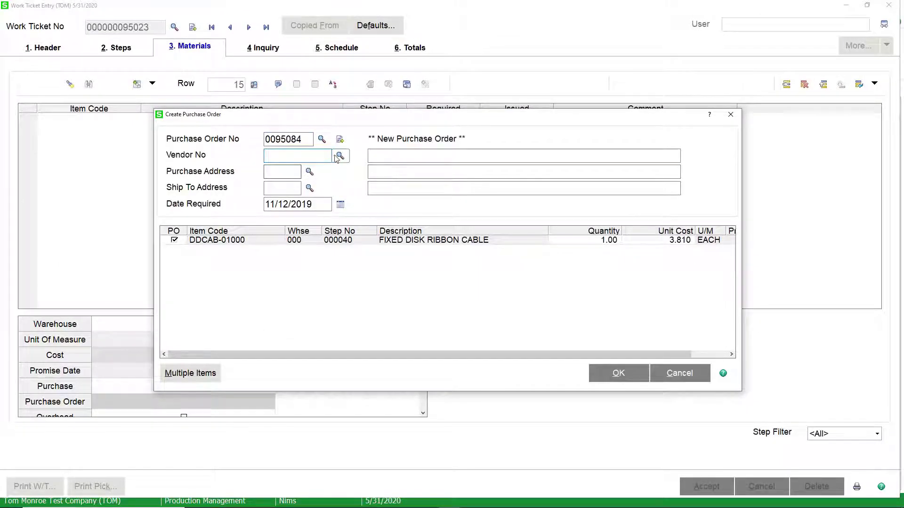
click(338, 159)
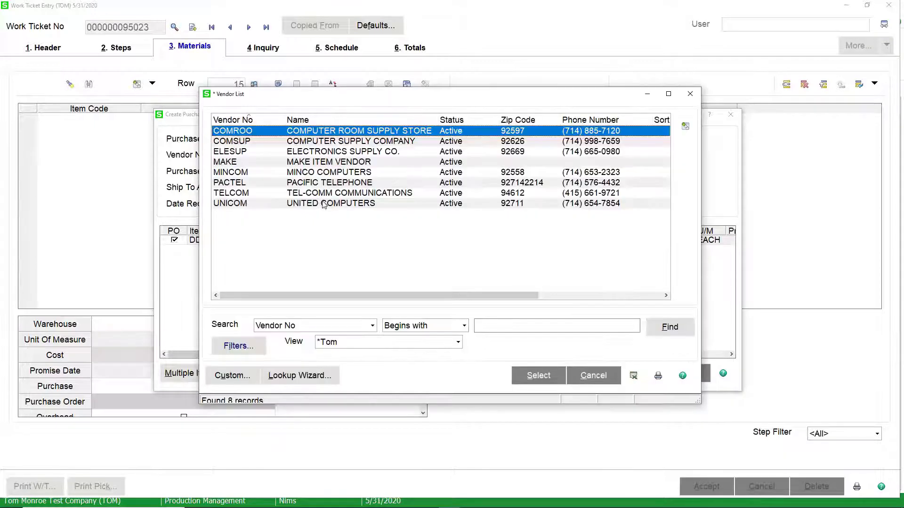
double_click(323, 204)
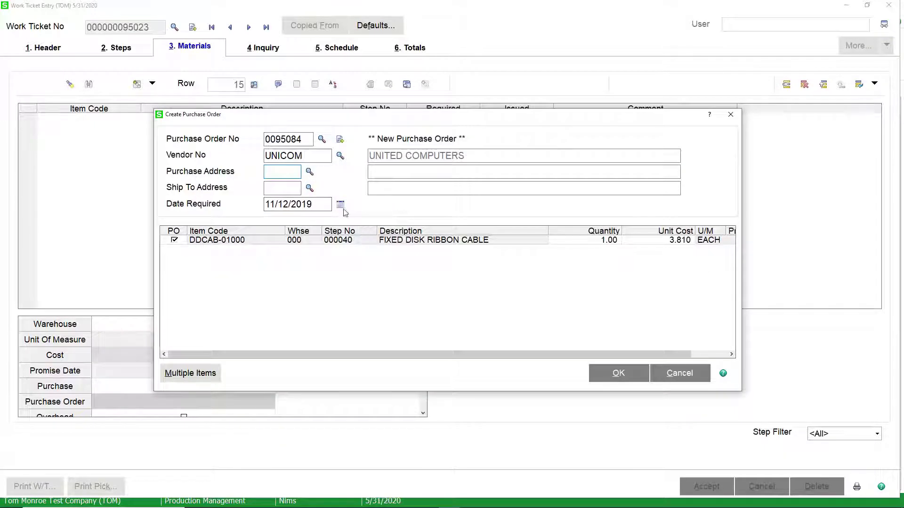
Confirm quantity 1.00 and unit cost 3.810, then create purchase order 0095084
click(616, 245)
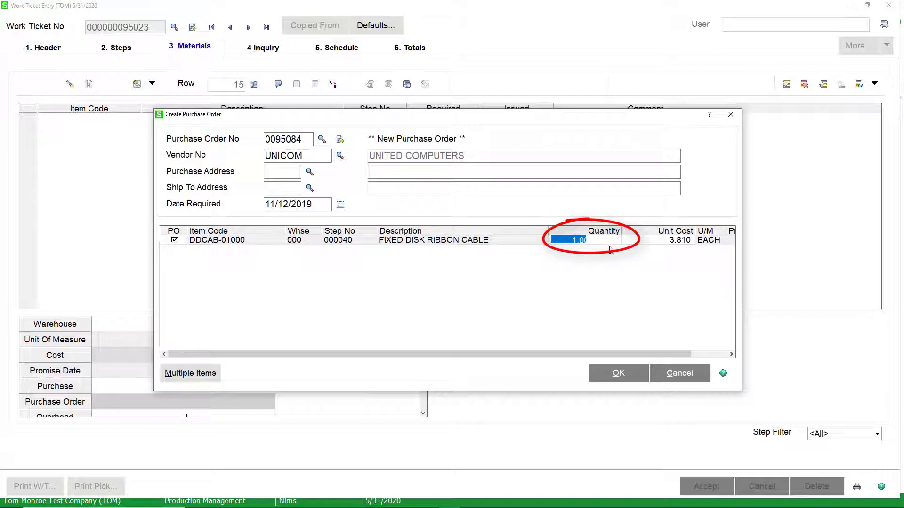
key(Tab)
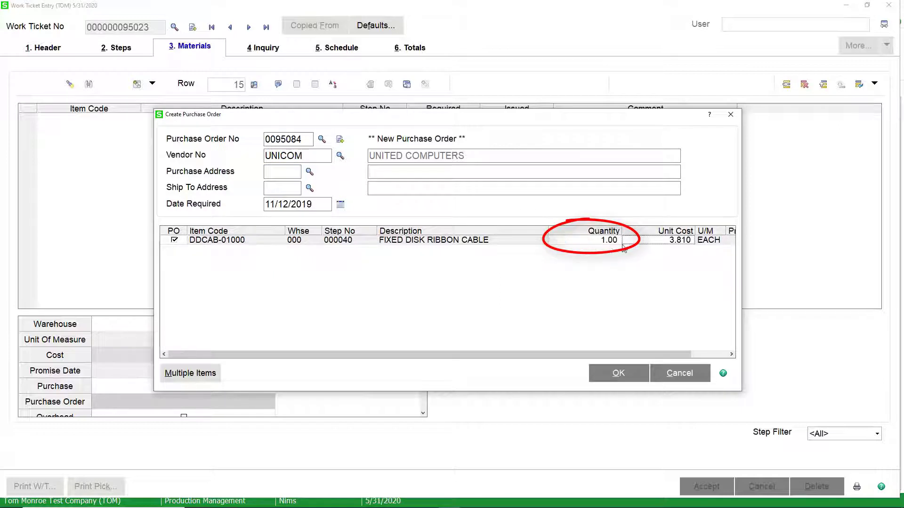
click(653, 243)
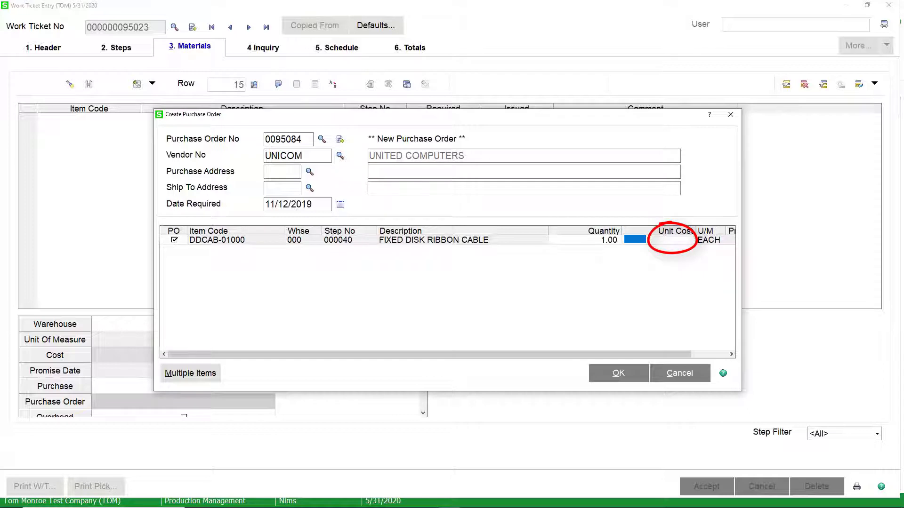
key(Tab)
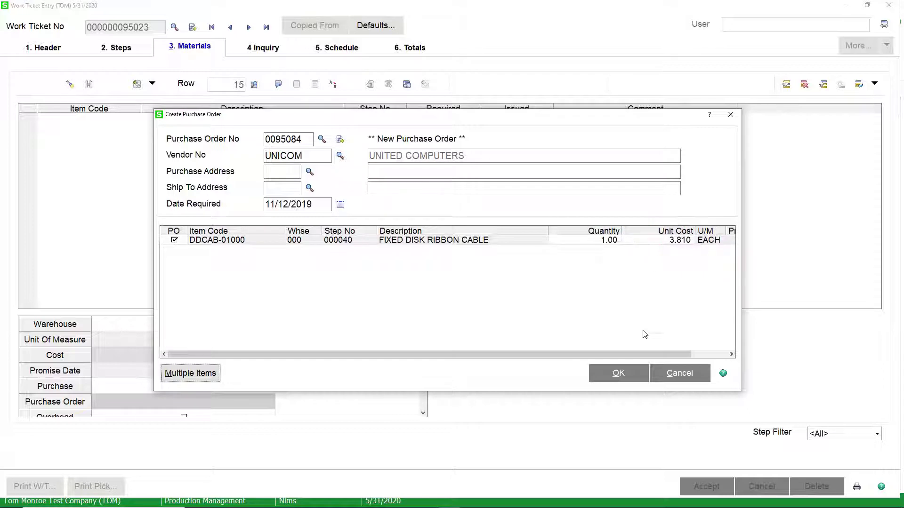
drag(645, 356, 561, 356)
click(618, 373)
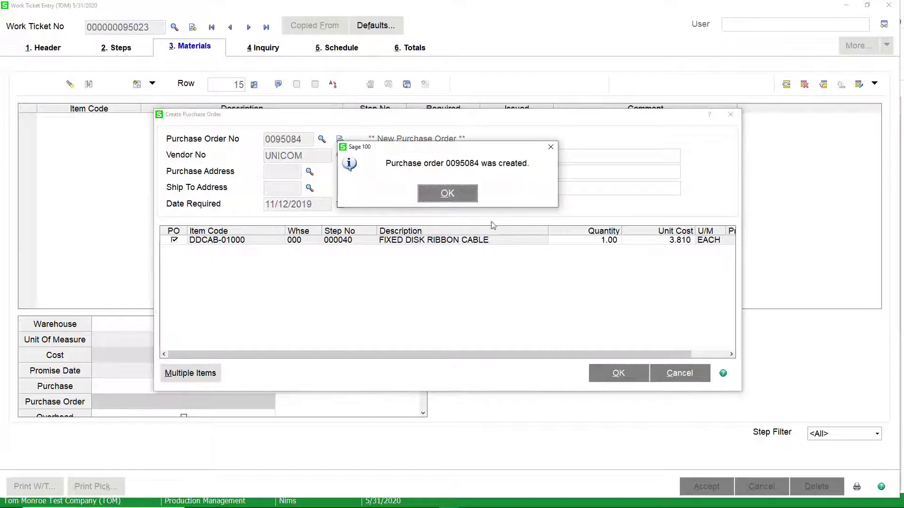
Dismiss the confirmation and check the ribbon cable line's Purchase Order field shows 0095084
click(463, 198)
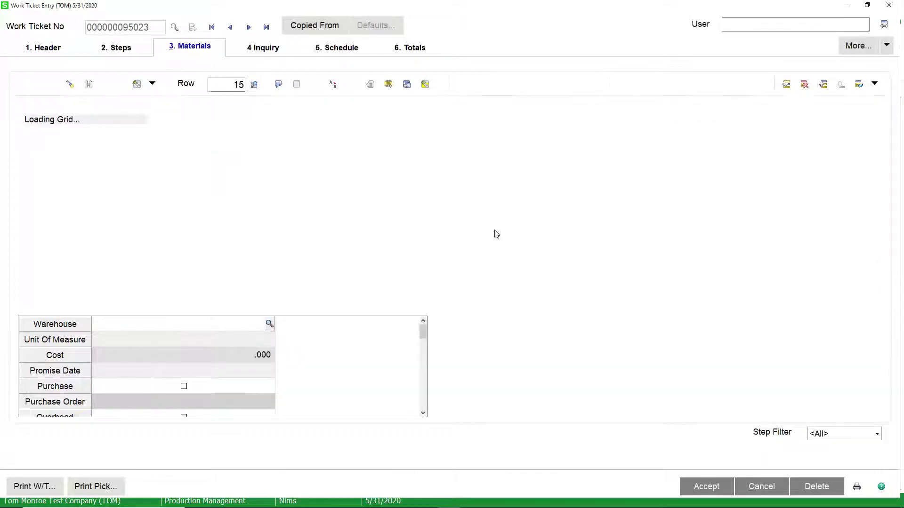
click(423, 414)
click(423, 414)
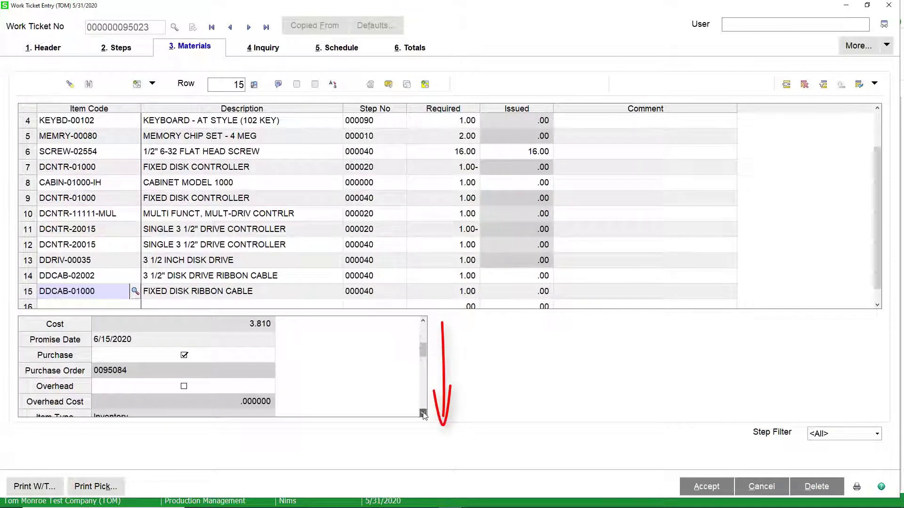
click(423, 414)
click(144, 402)
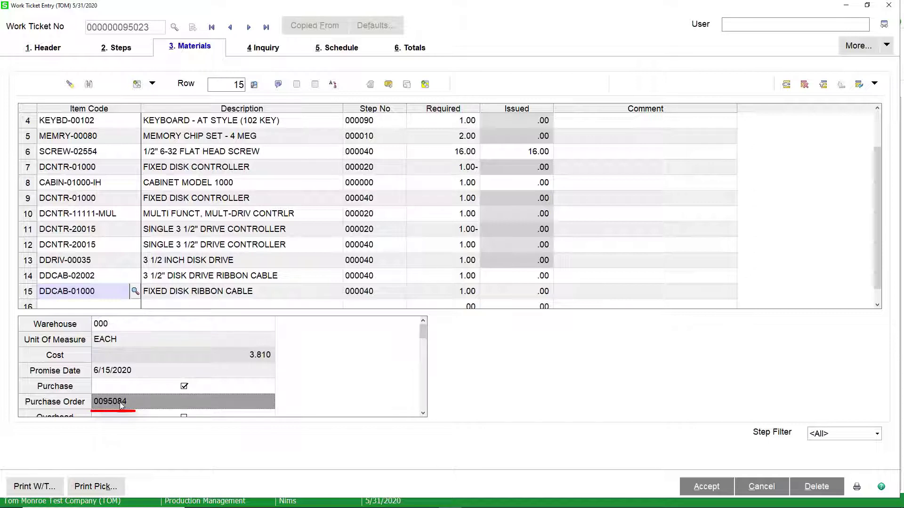
click(426, 85)
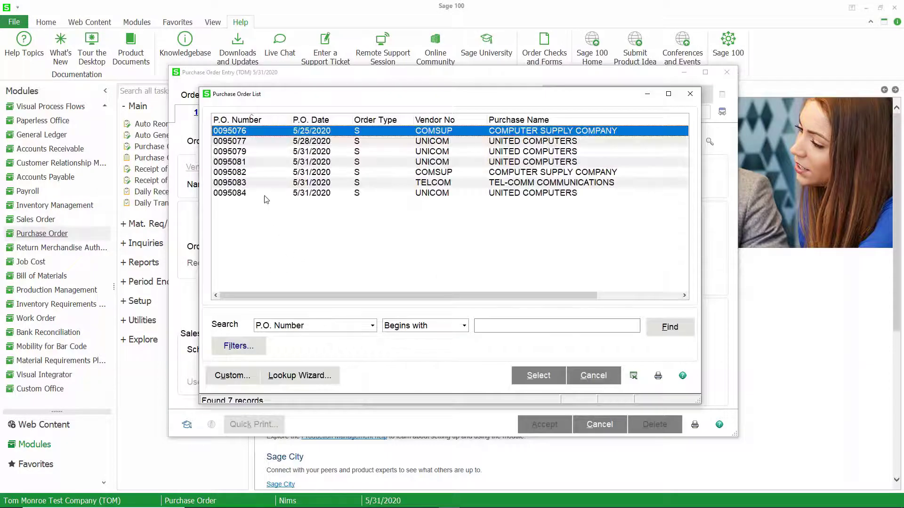
Open purchase order 0095084 and select its DDCAB-01000 line on the Lines tab
double_click(265, 194)
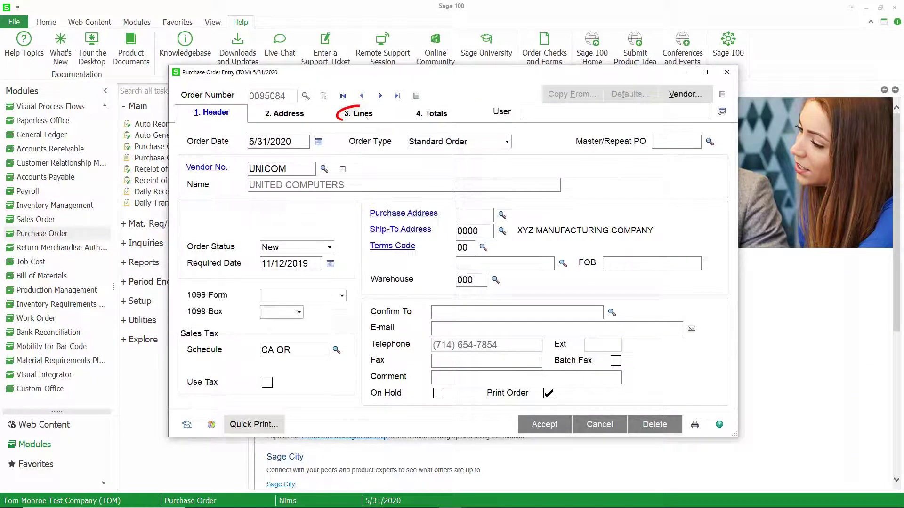
click(356, 113)
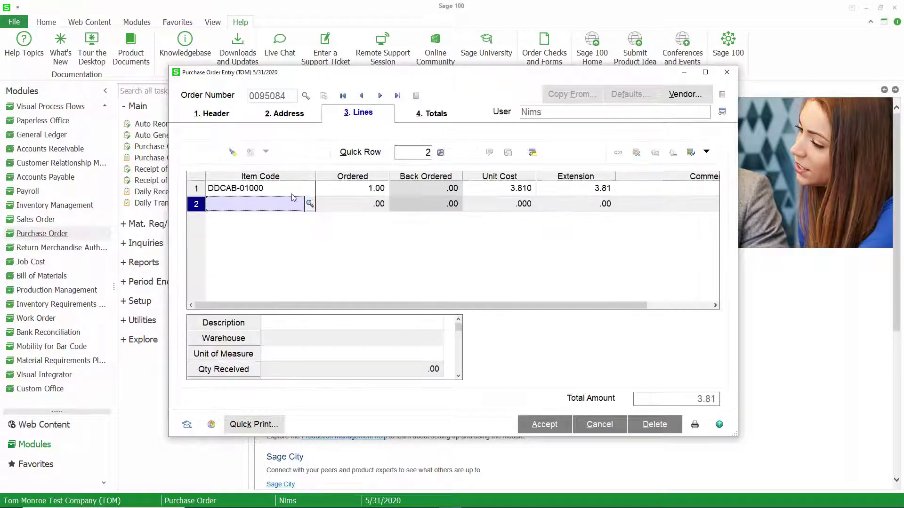
click(292, 193)
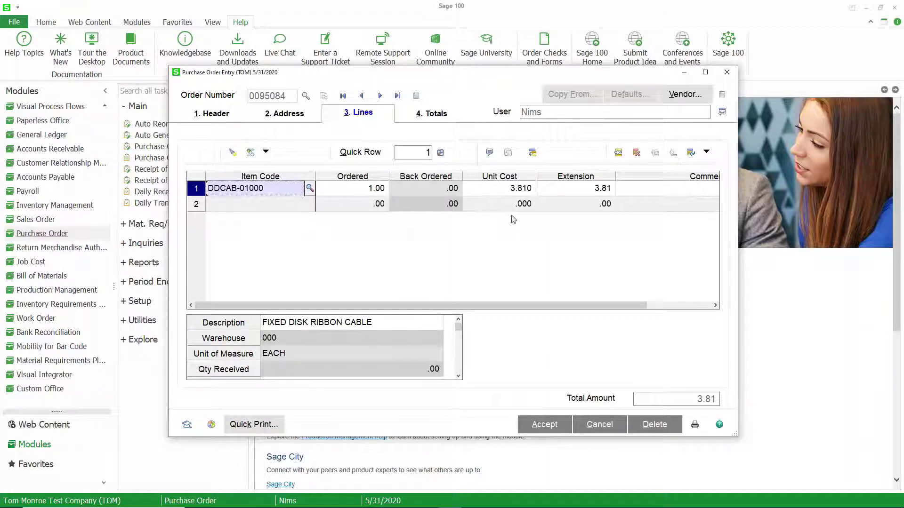
click(458, 376)
click(458, 376)
click(458, 376)
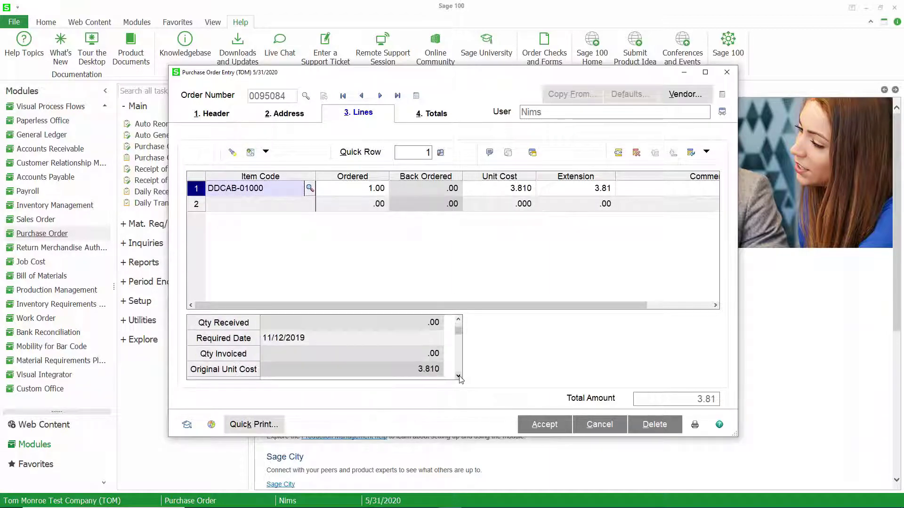
click(458, 376)
double_click(458, 376)
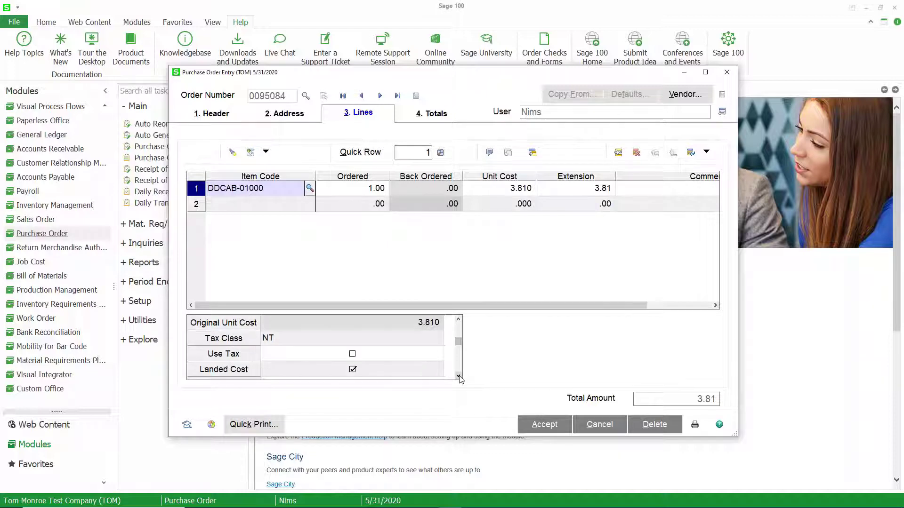
double_click(458, 376)
click(459, 376)
double_click(459, 376)
double_click(458, 376)
click(458, 376)
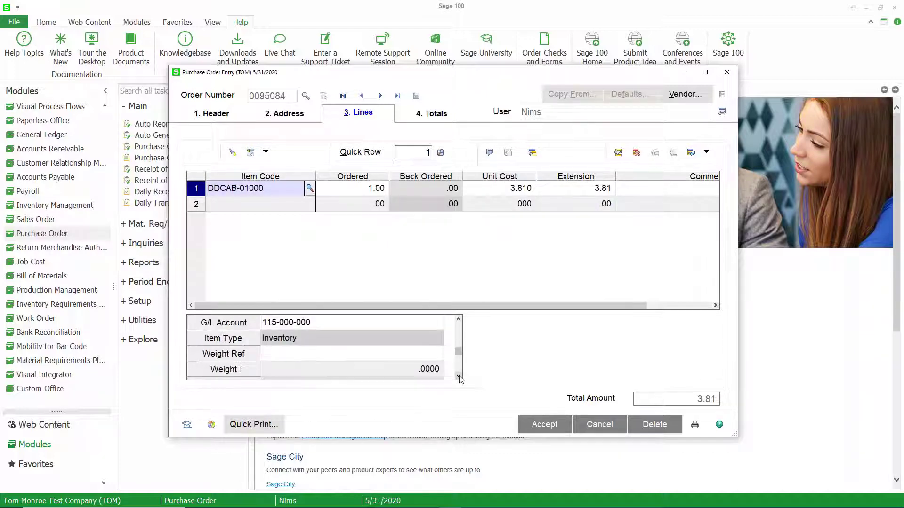
click(458, 377)
double_click(458, 376)
double_click(458, 376)
click(458, 376)
click(458, 376)
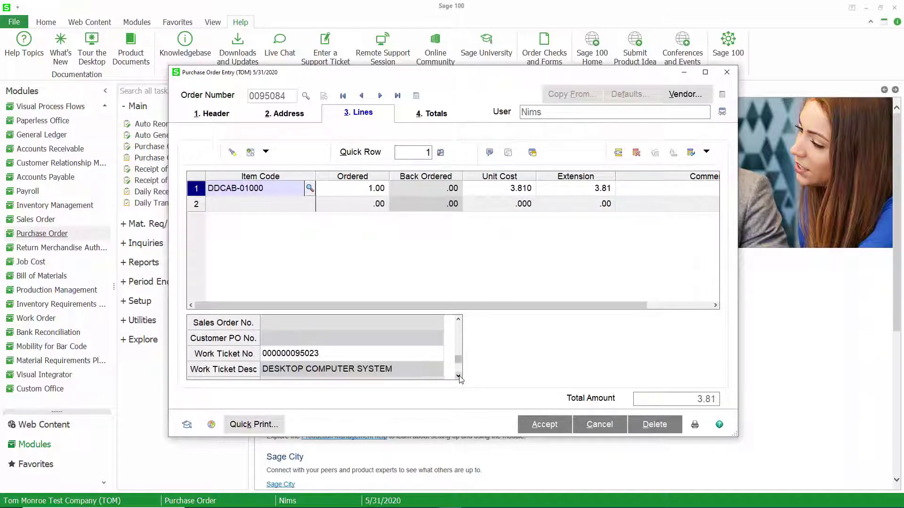
click(383, 358)
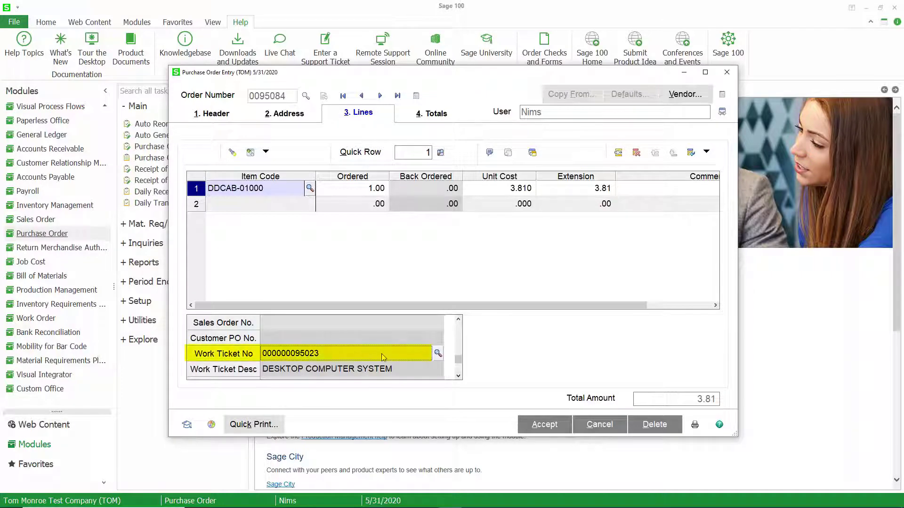
click(458, 376)
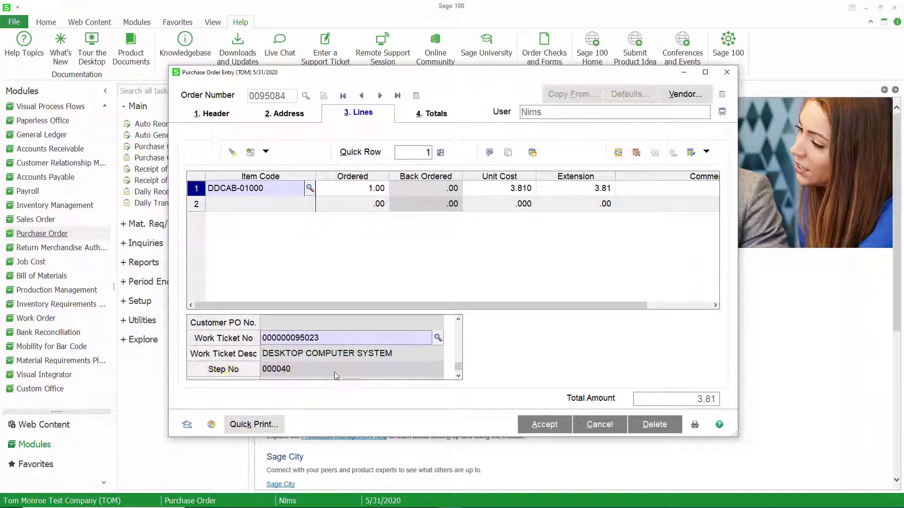
click(346, 374)
click(458, 376)
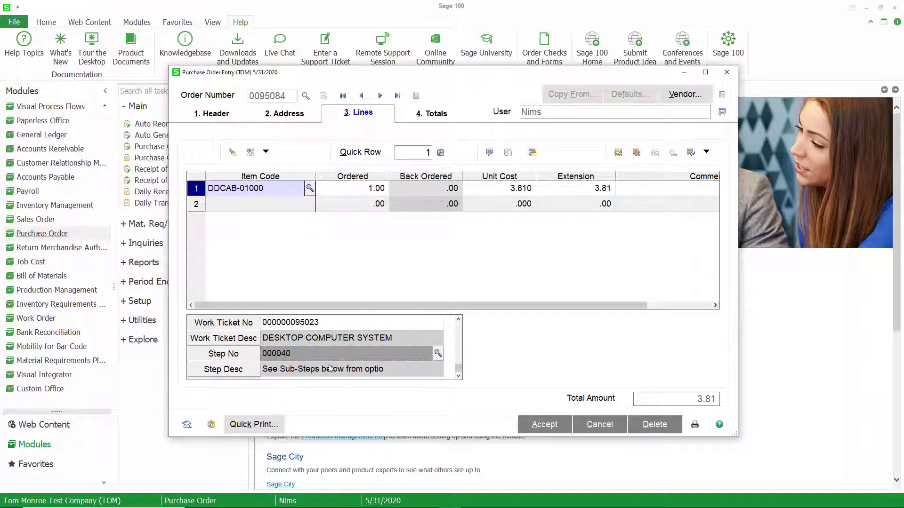
click(544, 425)
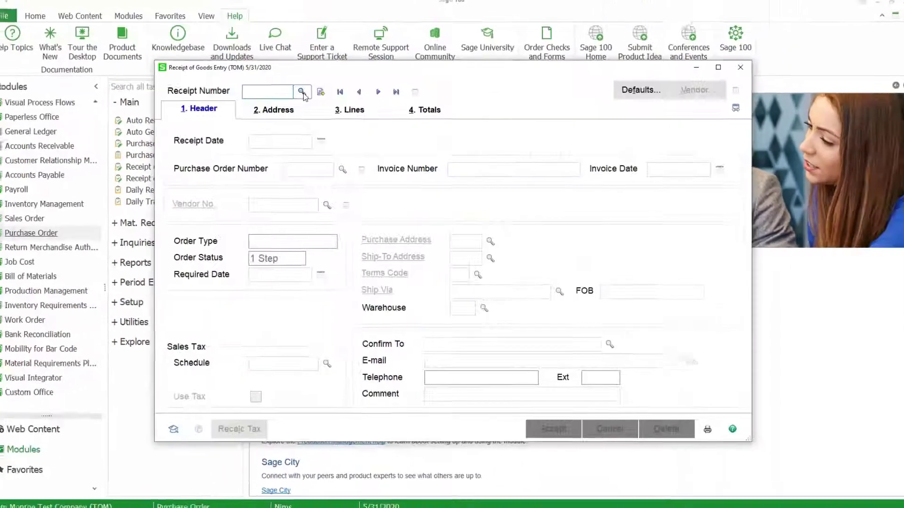
Start receipt 095123 against purchase order 0095084
click(324, 97)
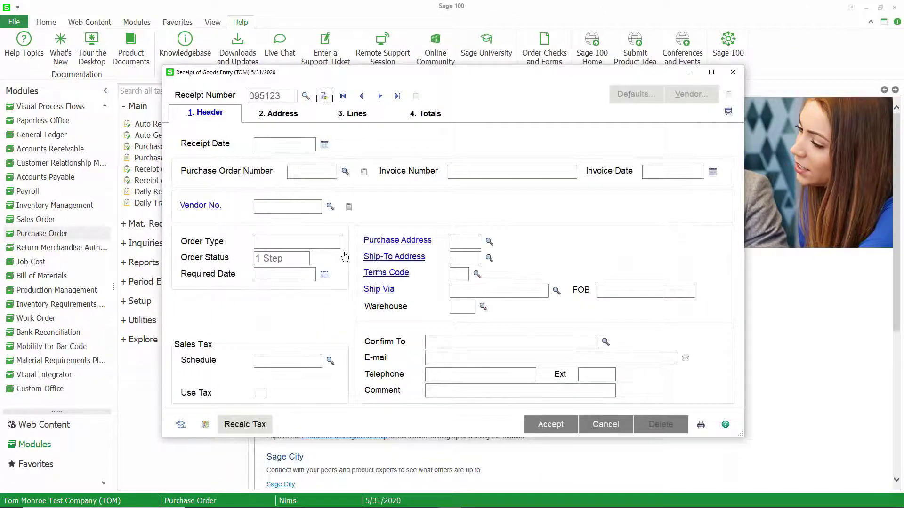
click(346, 172)
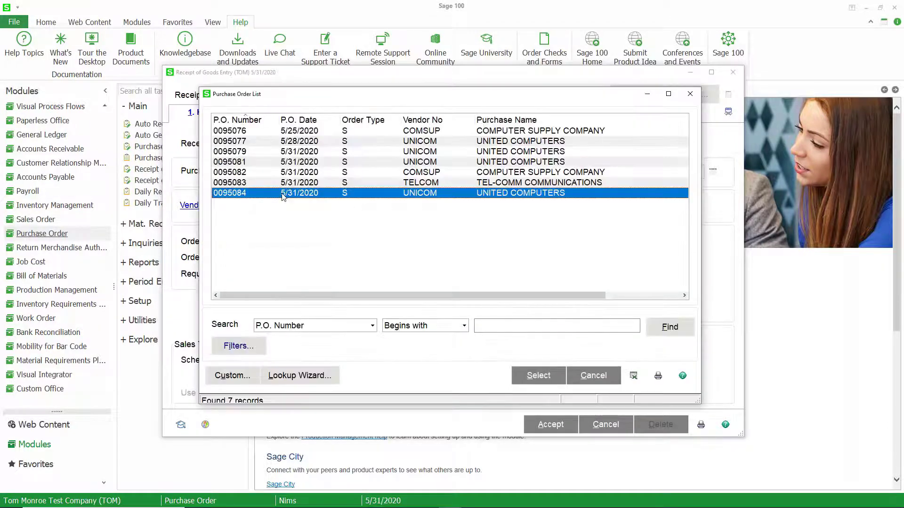
double_click(266, 190)
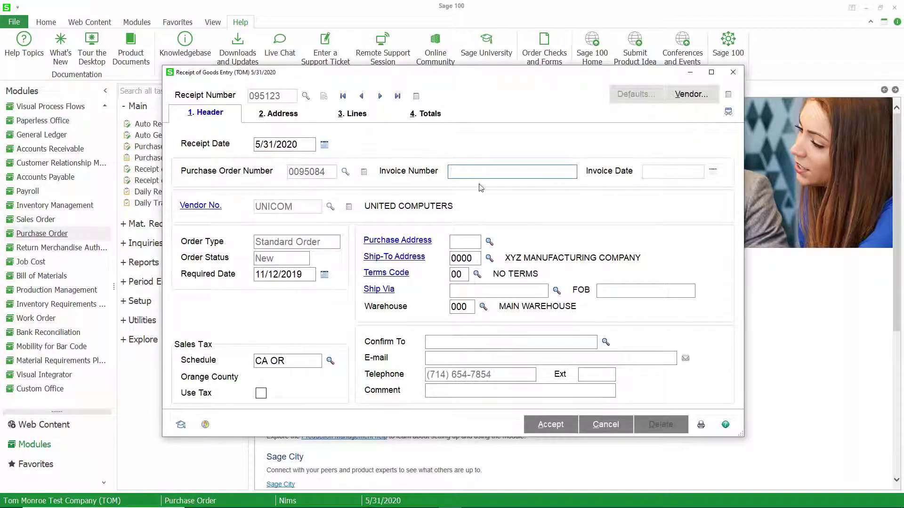
Receive the complete order at 3.81 and save the receipt
click(357, 114)
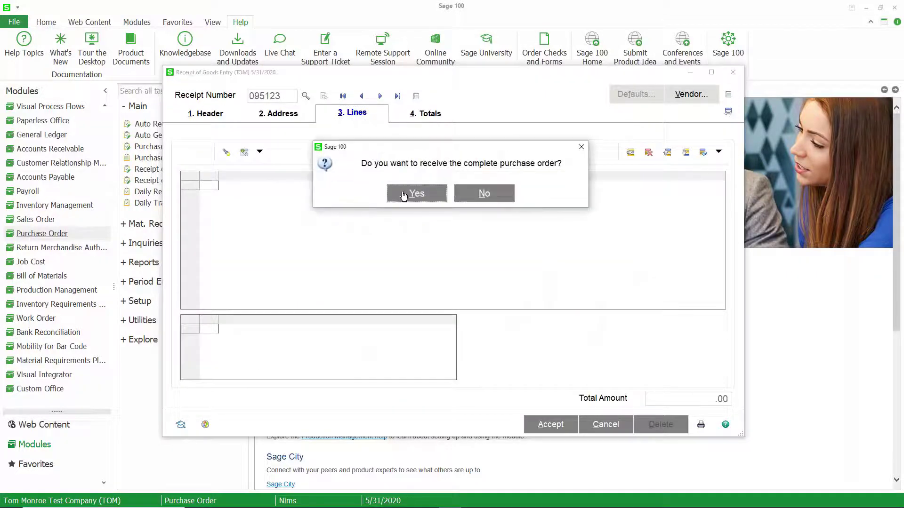
click(415, 194)
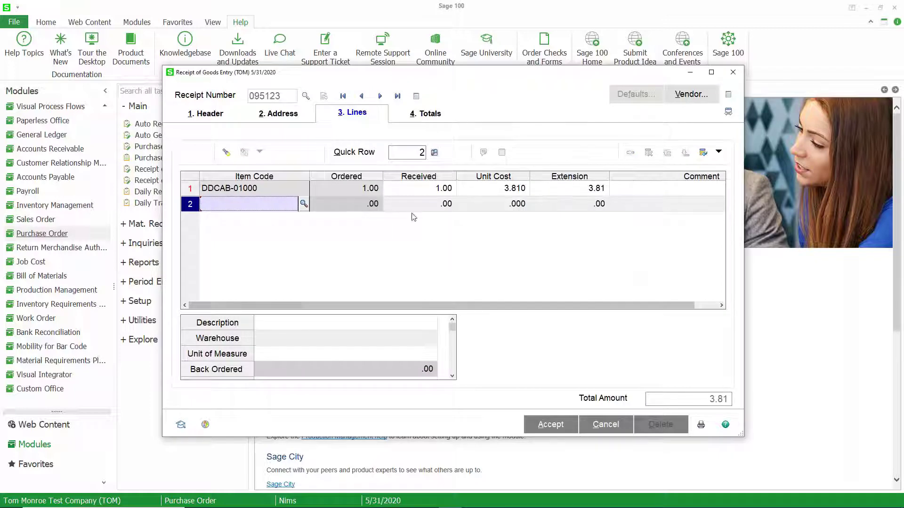
click(536, 426)
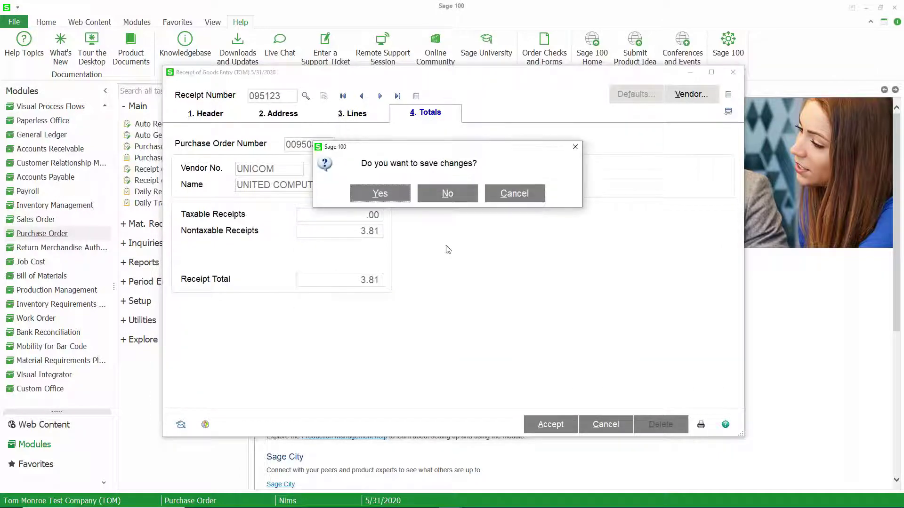
click(400, 197)
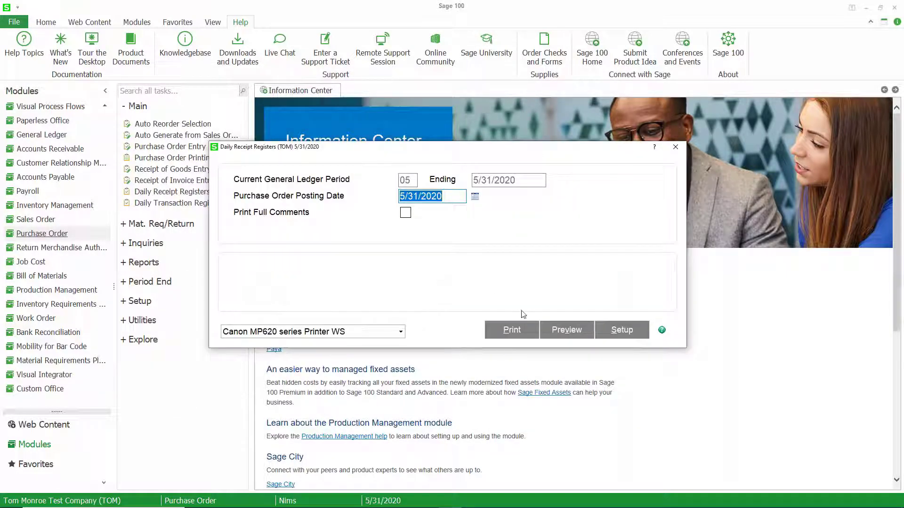
Print the Receipt Of Goods Register showing PO 0095084's 3.81 receipt, then close the PDF
click(511, 333)
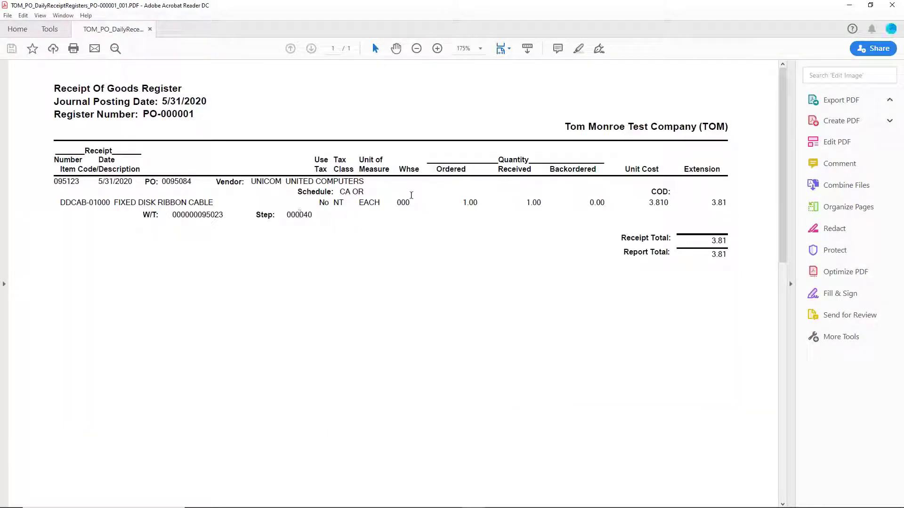
click(887, 8)
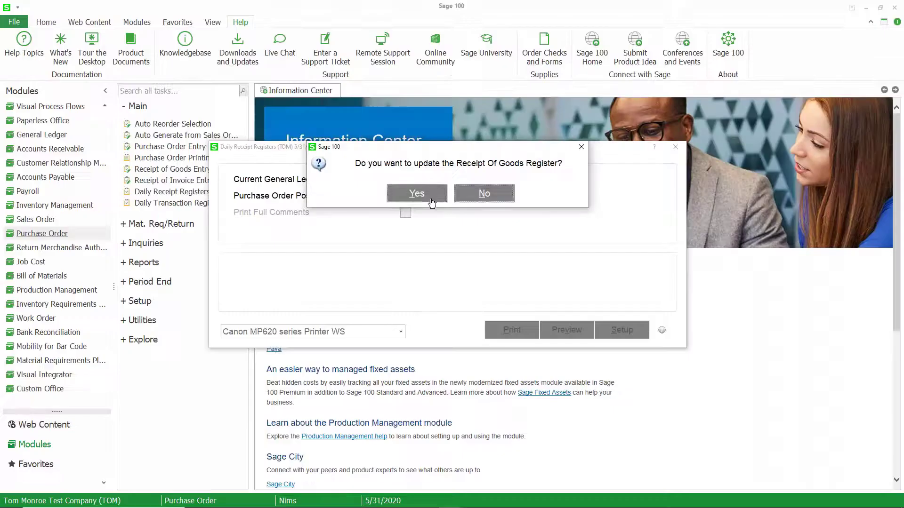
Answer Yes to update the Receipt Of Goods Register
click(424, 194)
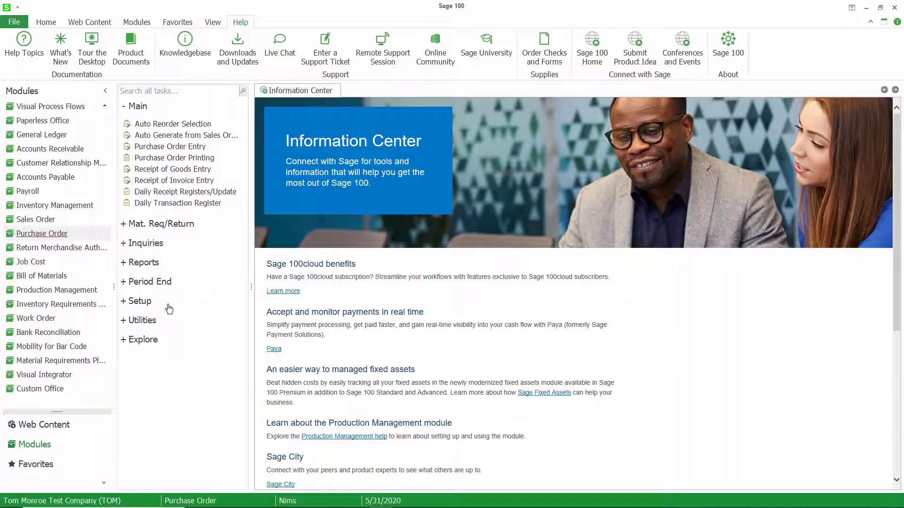
click(55, 290)
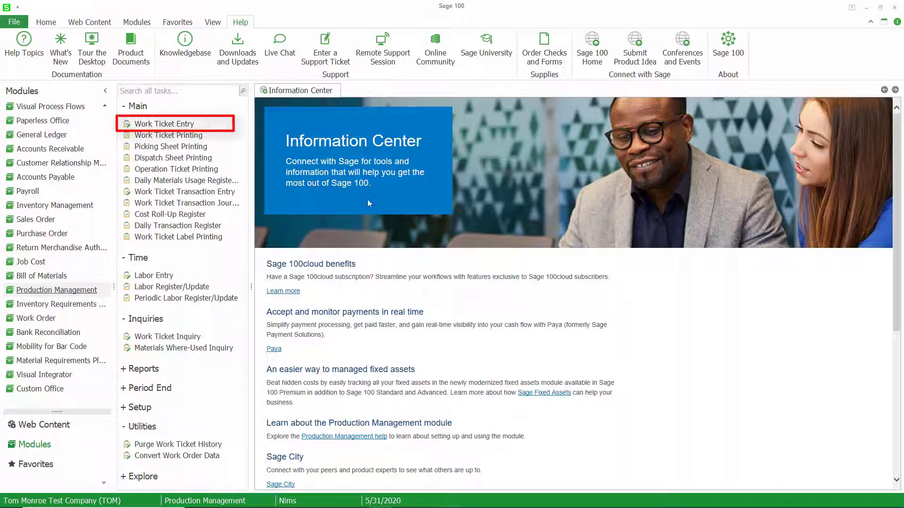
click(164, 124)
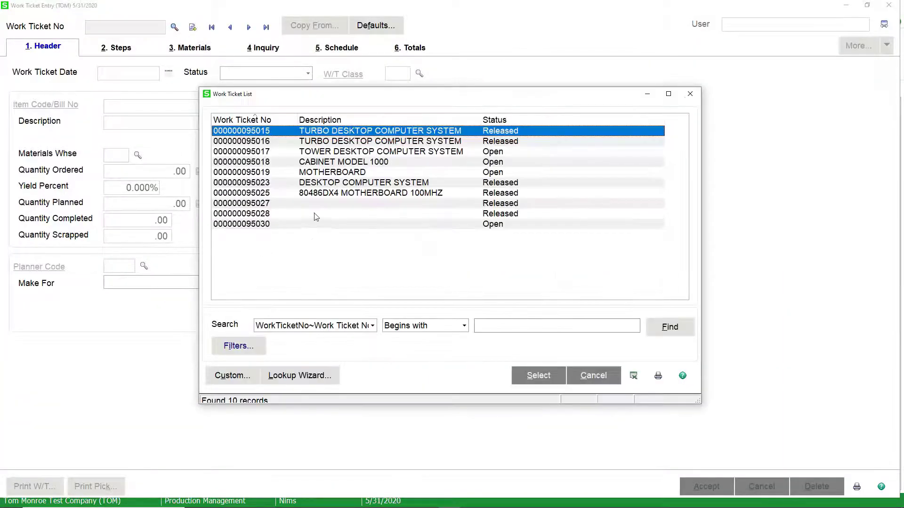
double_click(316, 183)
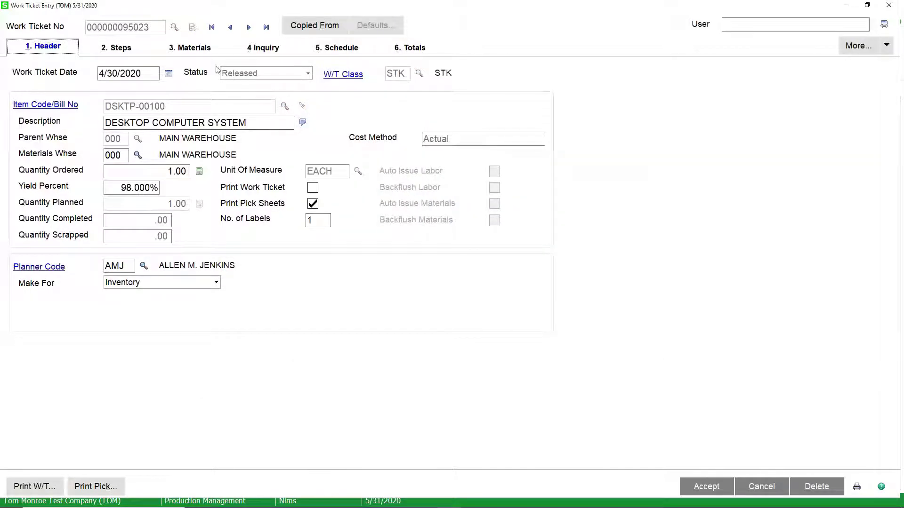
click(201, 51)
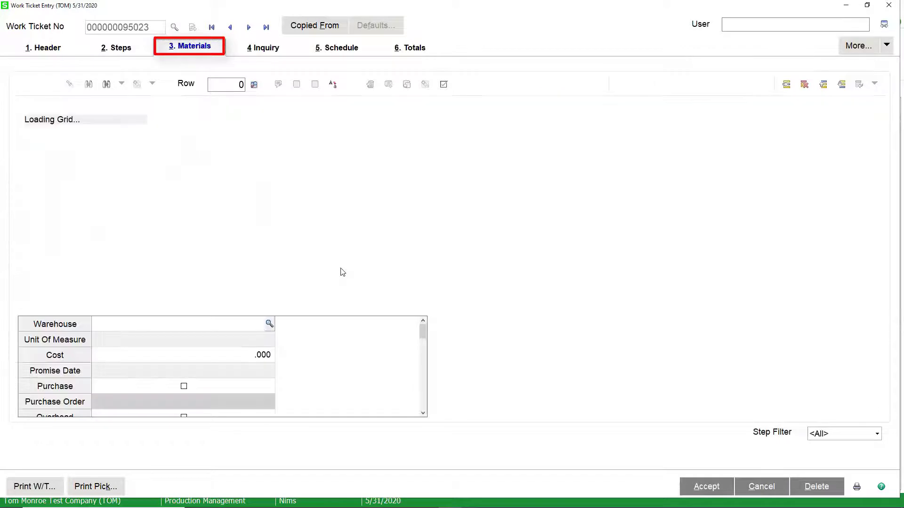
click(118, 278)
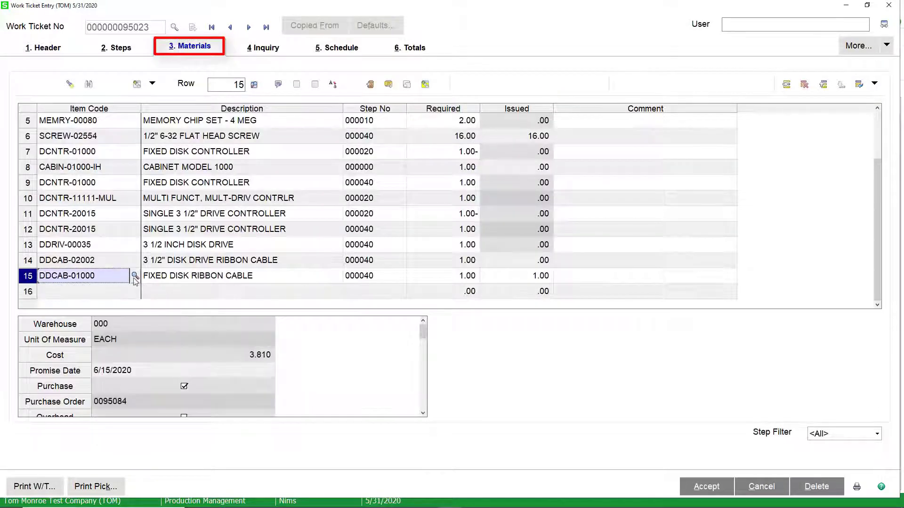
Check the ribbon cable line now shows 1.00 issued against its required quantity
click(511, 280)
click(460, 281)
click(495, 277)
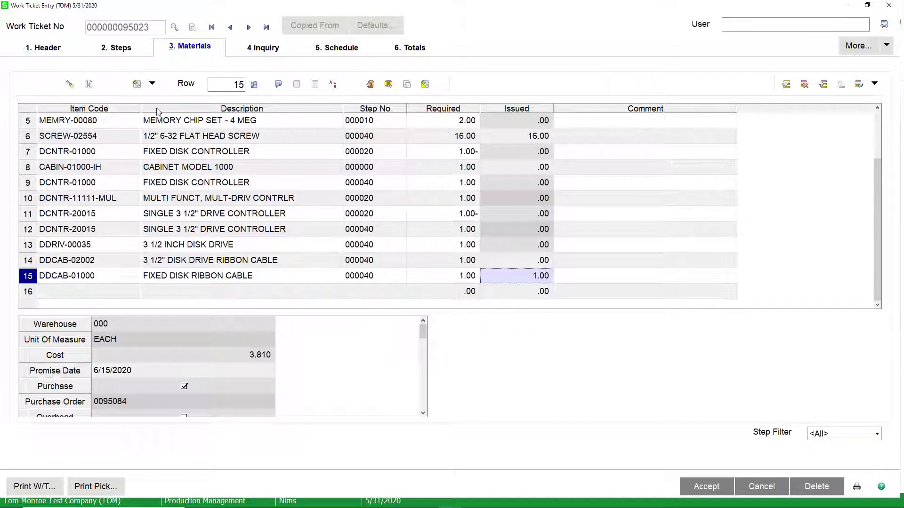
click(151, 84)
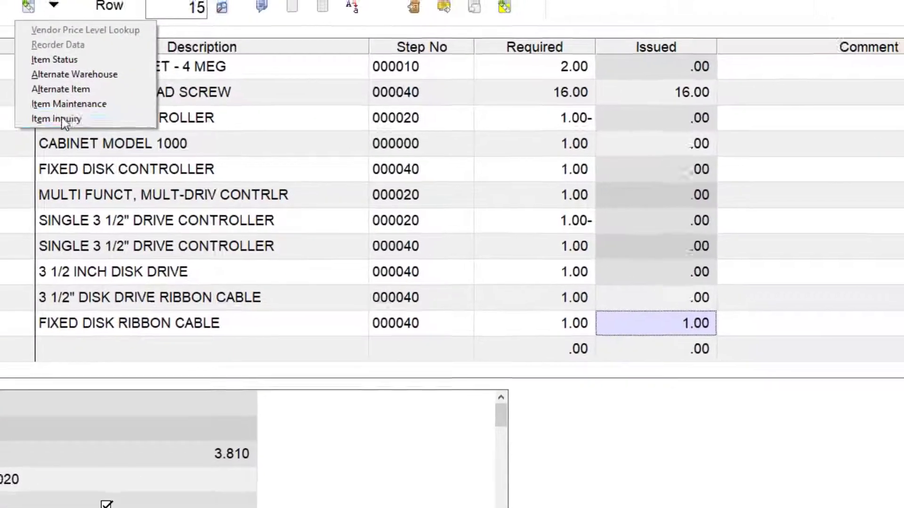
Review DDCAB-01000's Item Inquiry transactions, comparing PO receipt G095123 with the JI entry
click(216, 171)
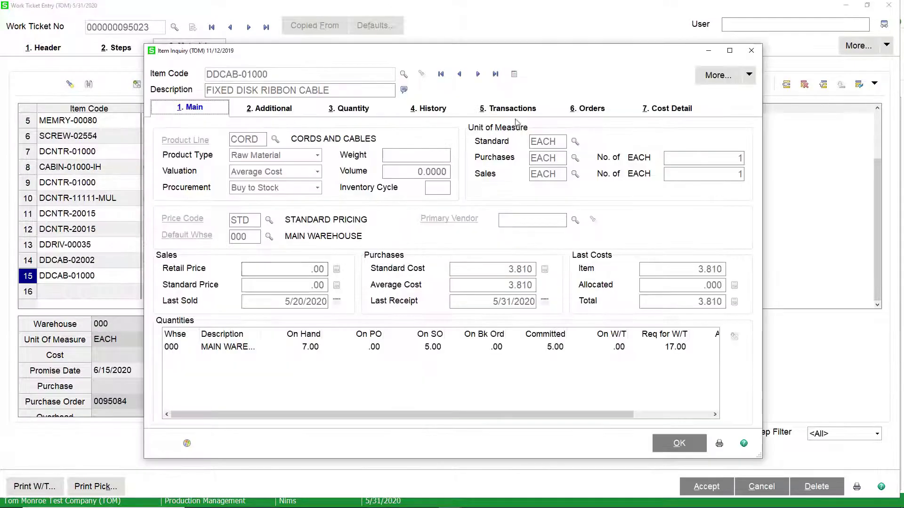
click(512, 108)
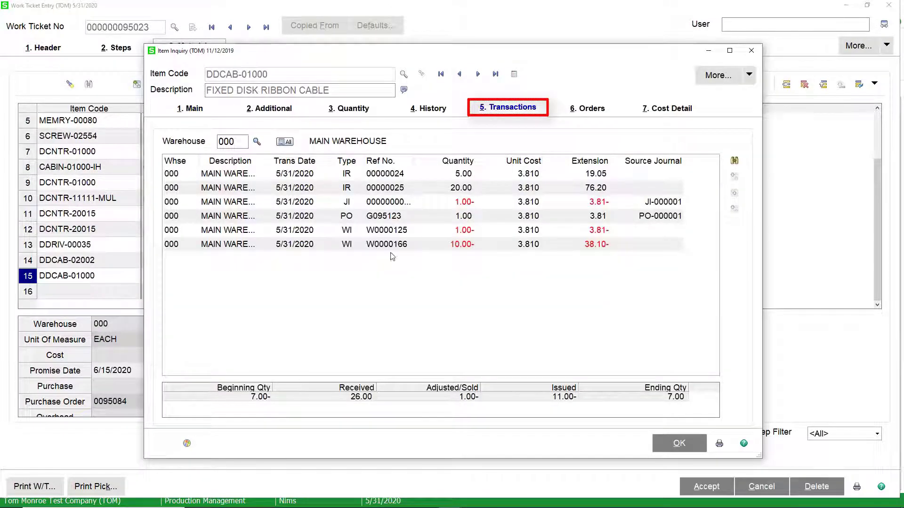
click(368, 219)
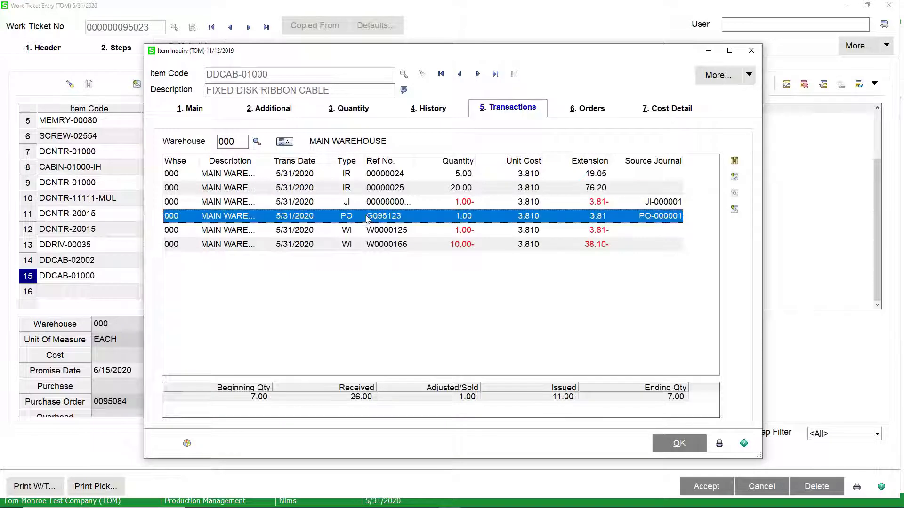
click(422, 208)
click(419, 219)
click(422, 207)
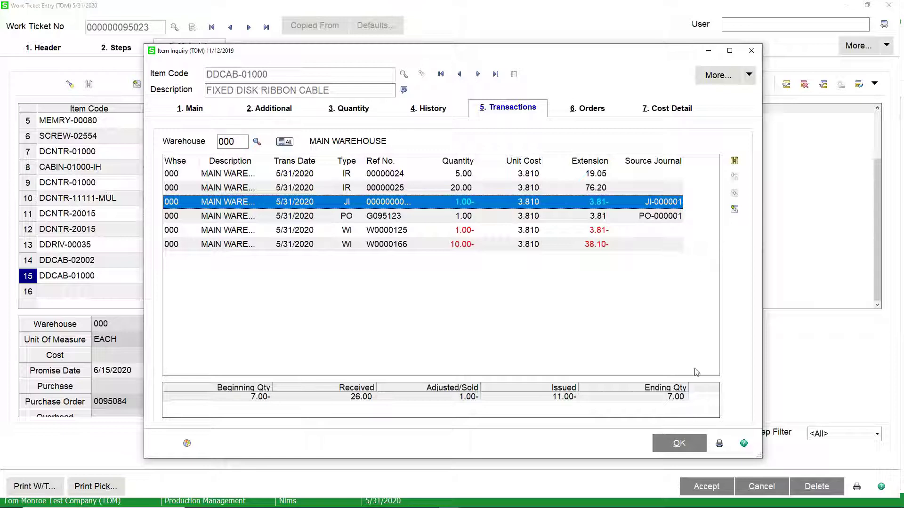
click(676, 443)
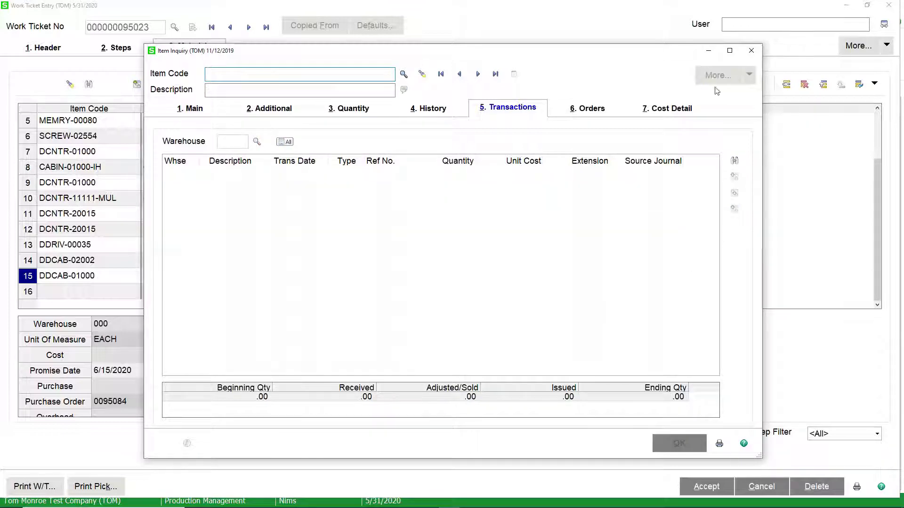
Confirm the DDCAB-01000 issue from receipt 095123 and the 3.97 current materials cost
click(750, 50)
click(263, 47)
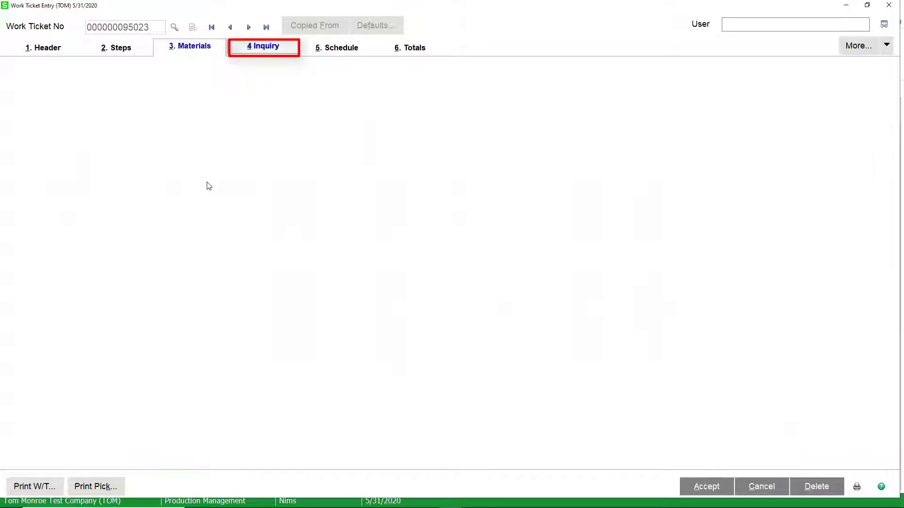
click(122, 84)
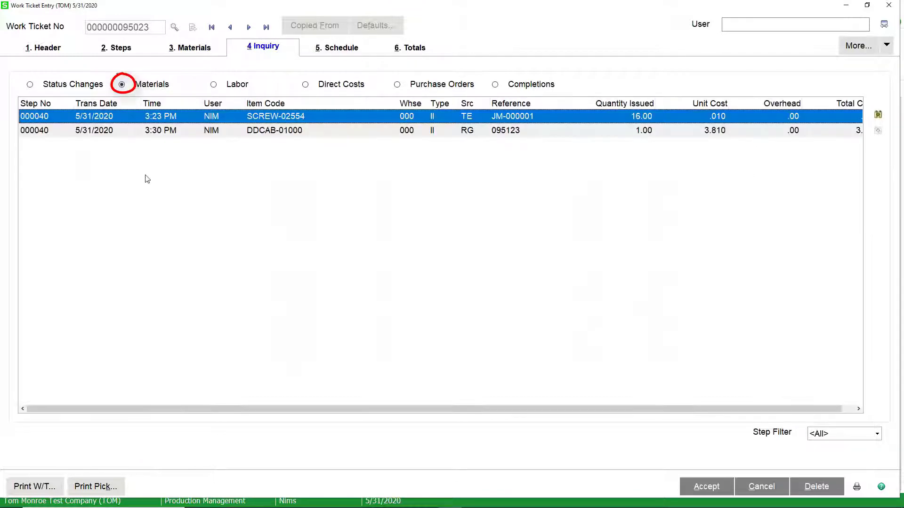
click(259, 132)
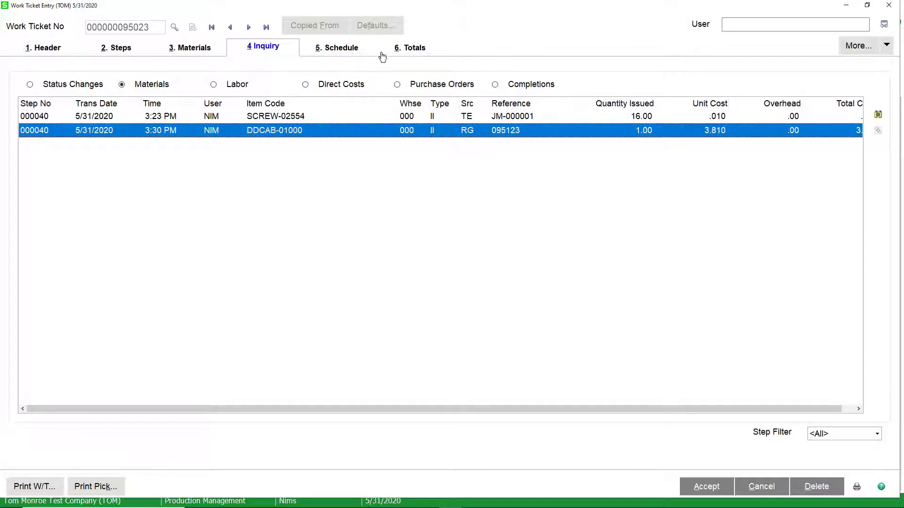
click(408, 47)
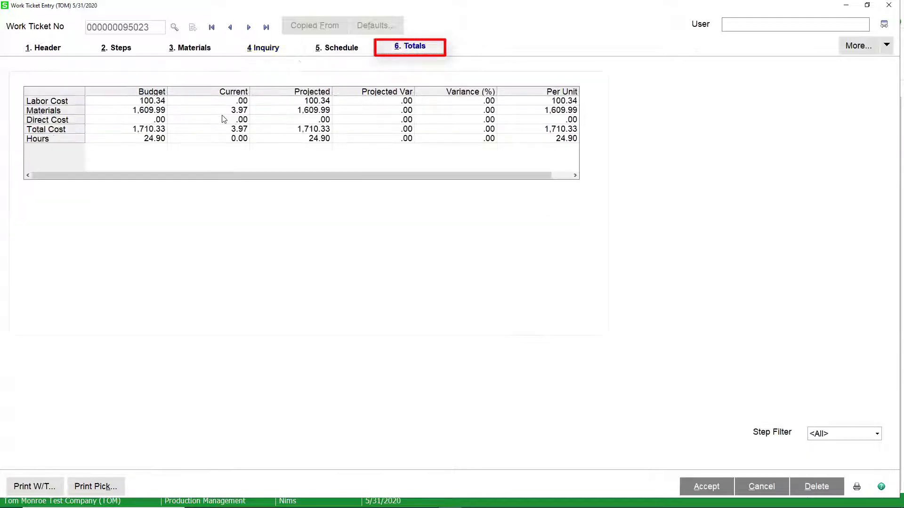